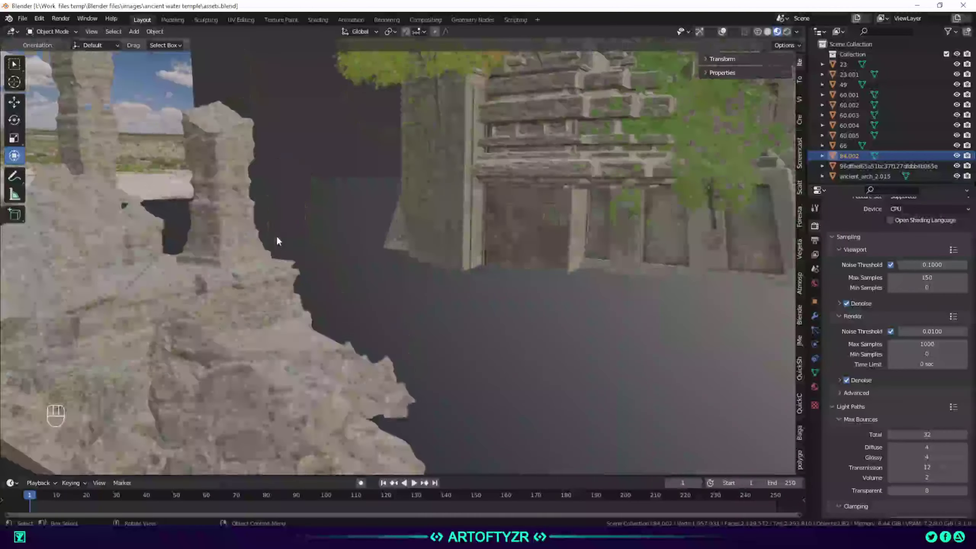
Look over the asset models in the file, from the broken ruins to the temples and the sand terrain.
{"action": "middle_click_drag", "start_coordinate": [270, 253], "coordinate": [329, 285], "text": "shift"}
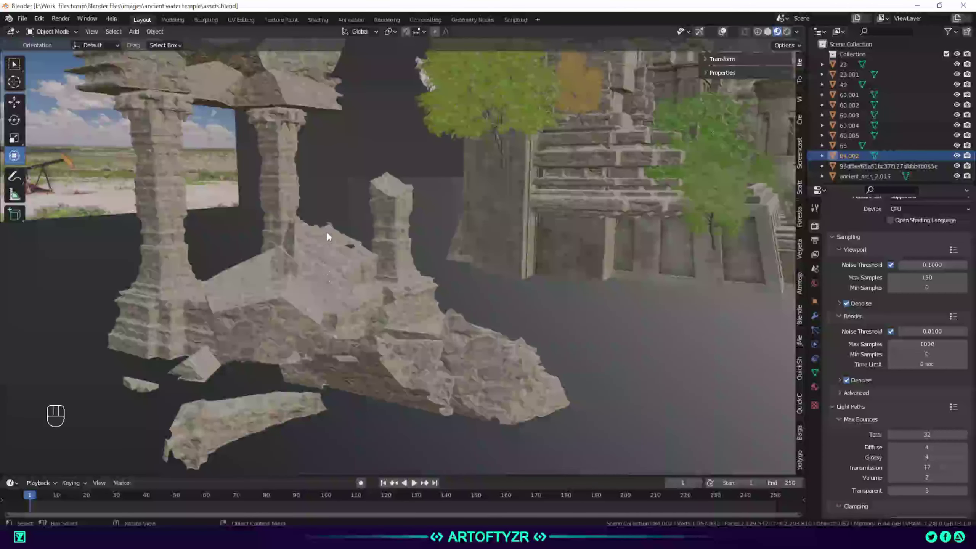
{"action": "middle_click_drag", "start_coordinate": [423, 268], "coordinate": [308, 355], "text": "shift"}
{"action": "middle_click_drag", "start_coordinate": [410, 335], "coordinate": [179, 380], "text": "shift"}
{"action": "scroll", "coordinate": [180, 380], "scroll_direction": "down", "scroll_amount": 10}
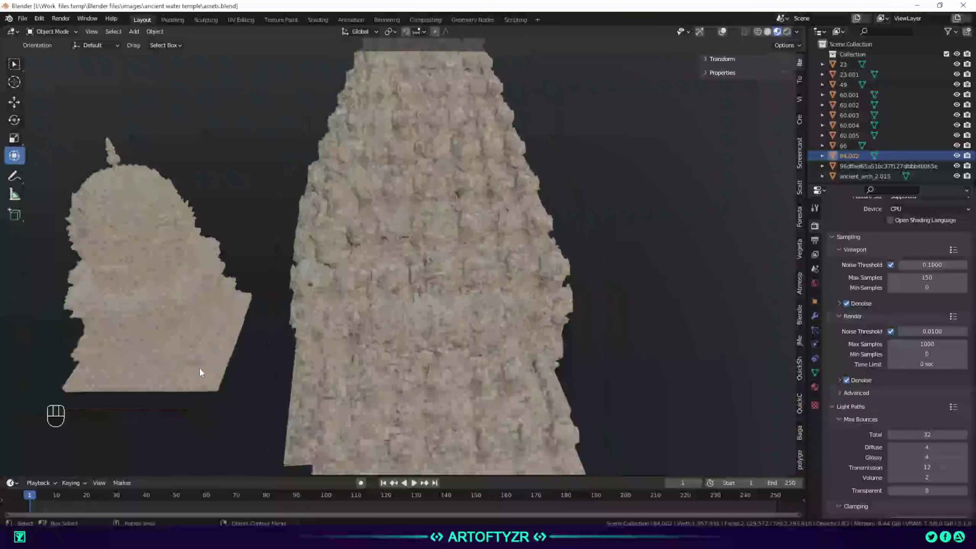
{"action": "scroll", "coordinate": [246, 324], "scroll_direction": "down", "scroll_amount": 5}
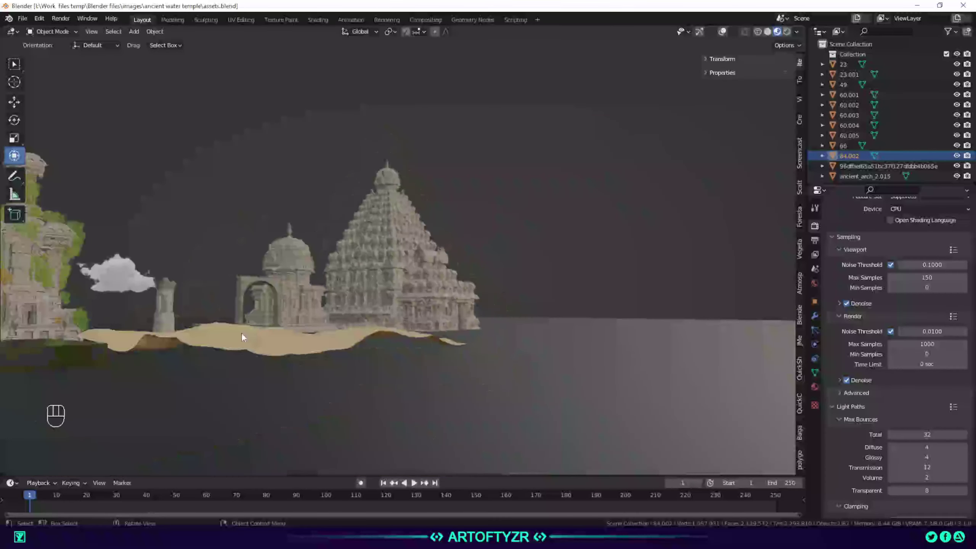
{"action": "middle_click_drag", "start_coordinate": [241, 333], "coordinate": [387, 218]}
{"action": "middle_click_drag", "start_coordinate": [331, 333], "coordinate": [513, 264], "text": "shift"}
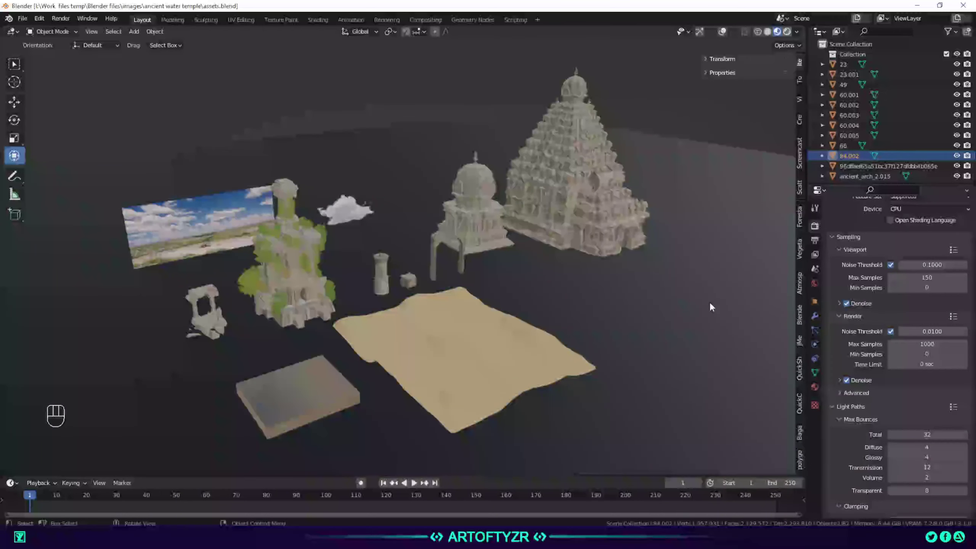
Switch the viewport to rendered shading and inspect the broken ruins and the green water block.
{"action": "key", "text": "z"}
{"action": "key", "text": "8"}
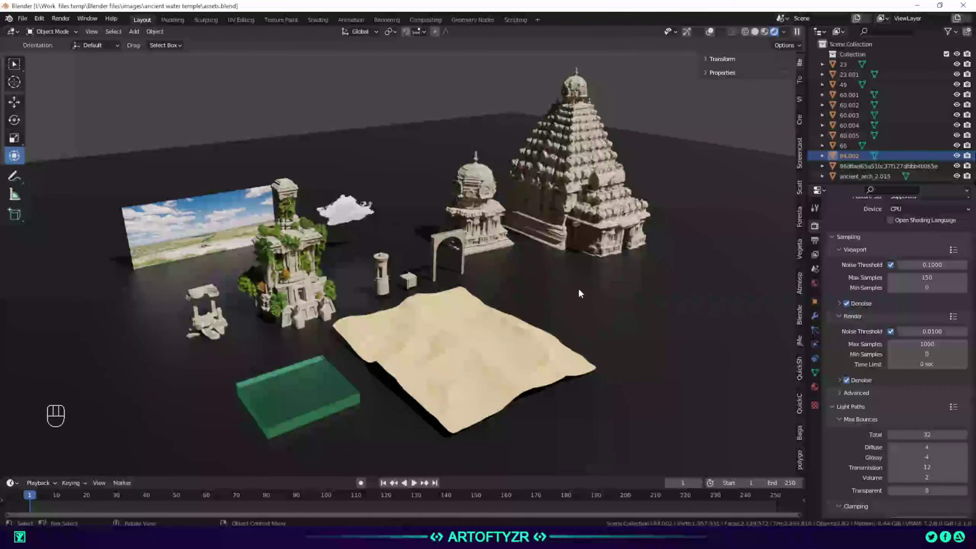
{"action": "scroll", "coordinate": [349, 305], "scroll_direction": "up", "scroll_amount": 1}
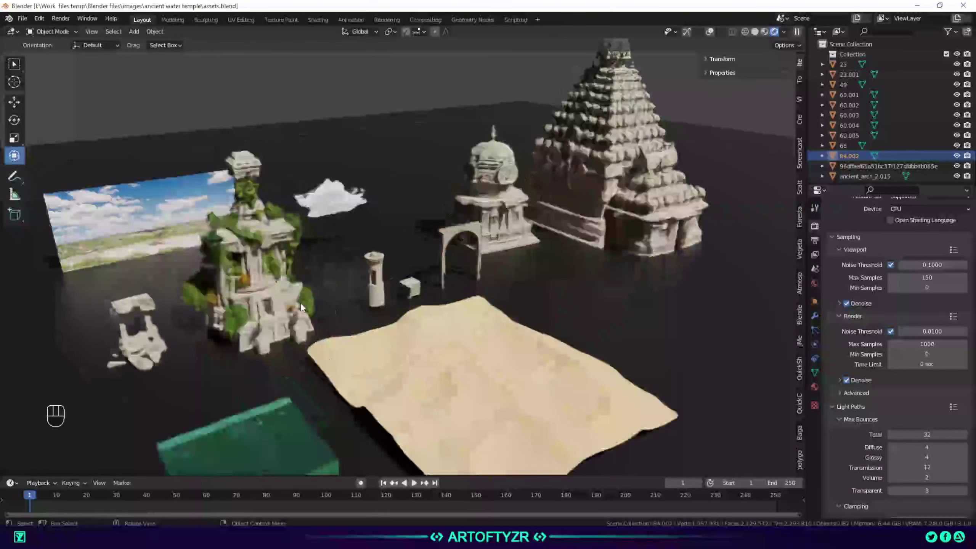
{"action": "middle_click_drag", "start_coordinate": [211, 304], "coordinate": [288, 189], "text": "shift"}
{"action": "scroll", "coordinate": [513, 320], "scroll_direction": "up", "scroll_amount": 6}
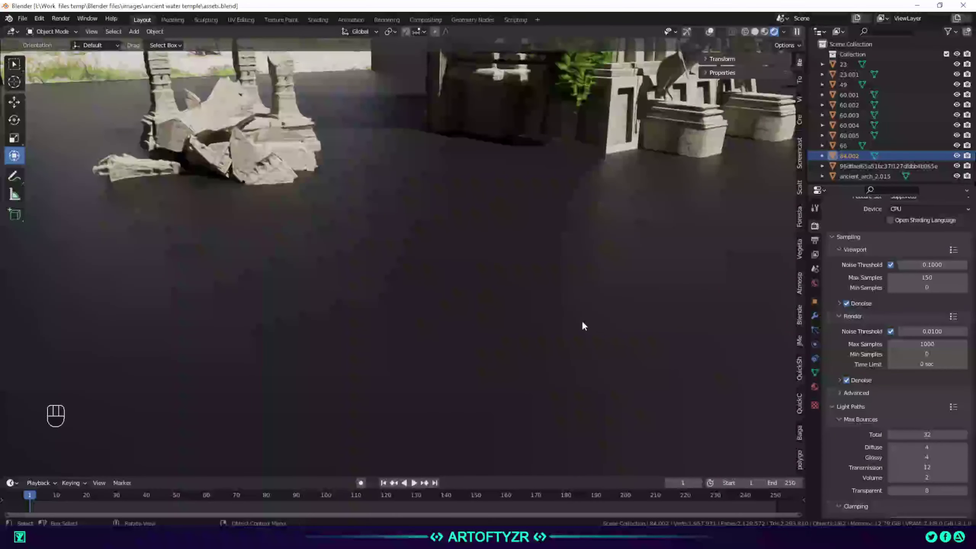
{"action": "scroll", "coordinate": [581, 320], "scroll_direction": "down", "scroll_amount": 3}
{"action": "middle_click_drag", "start_coordinate": [580, 319], "coordinate": [539, 292], "text": "shift"}
{"action": "scroll", "coordinate": [489, 303], "scroll_direction": "up", "scroll_amount": 4}
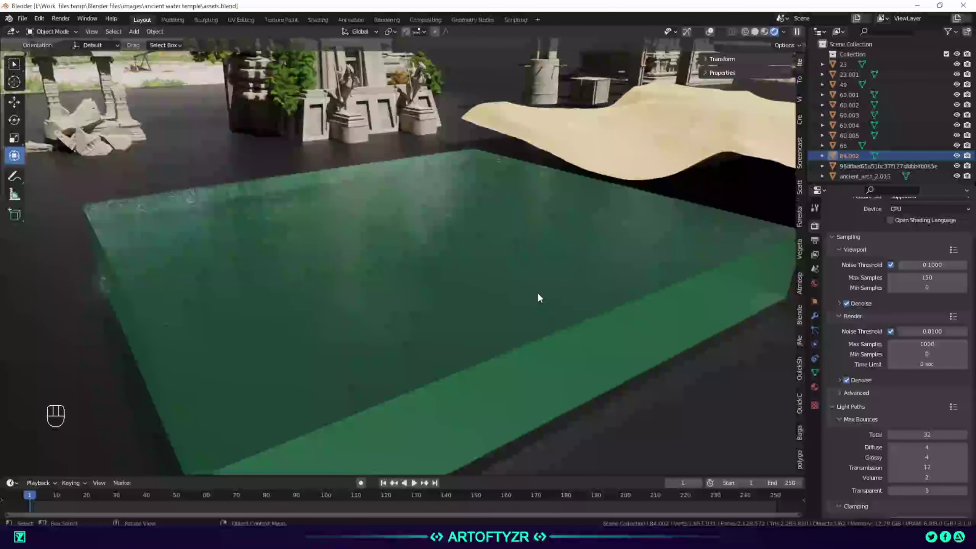
{"action": "scroll", "coordinate": [500, 269], "scroll_direction": "down", "scroll_amount": 2}
{"action": "middle_click_drag", "start_coordinate": [471, 244], "coordinate": [501, 302], "text": "shift"}
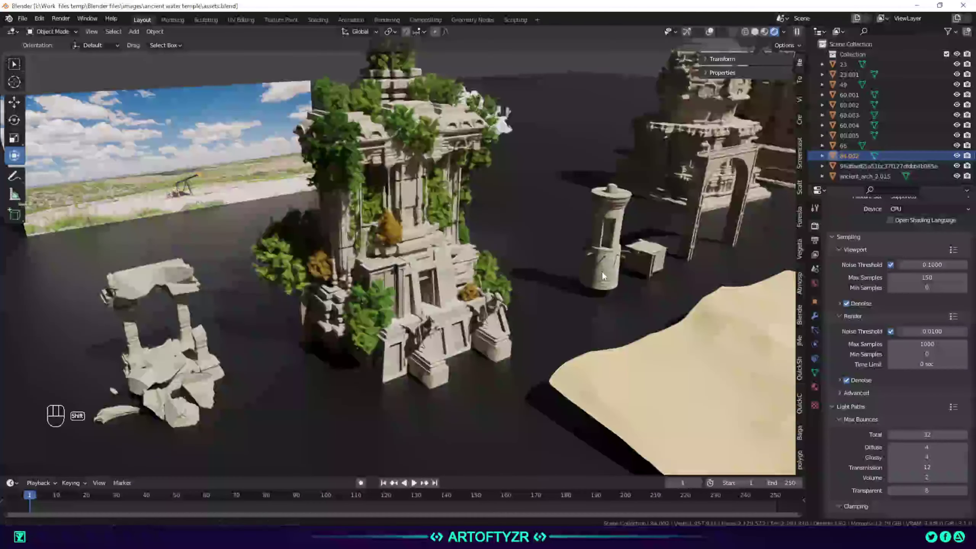
Examine the overgrown tower up close, along with the cloud, pillar, arch and temple assets.
{"action": "middle_click_drag", "start_coordinate": [602, 271], "coordinate": [557, 360], "text": "shift"}
{"action": "scroll", "coordinate": [376, 308], "scroll_direction": "up", "scroll_amount": 2}
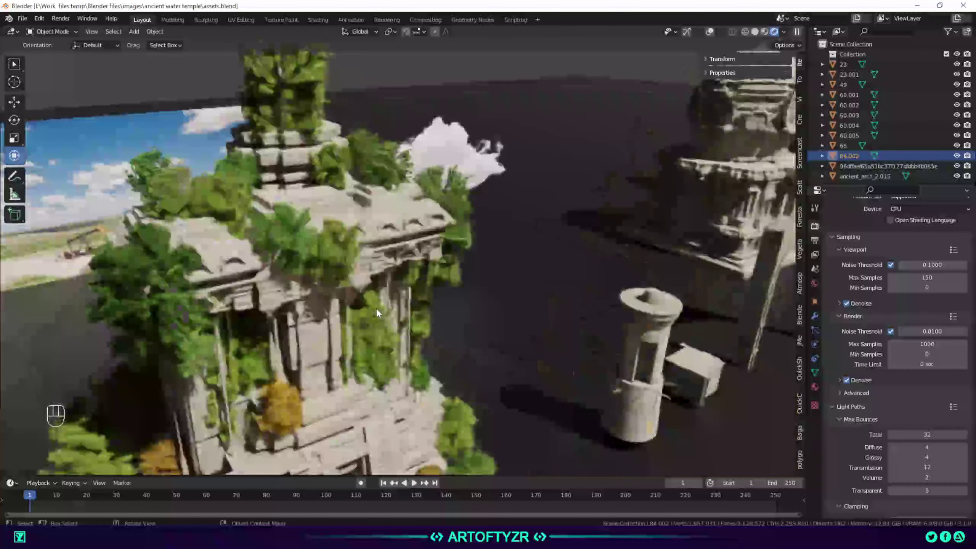
{"action": "scroll", "coordinate": [377, 310], "scroll_direction": "up", "scroll_amount": 4}
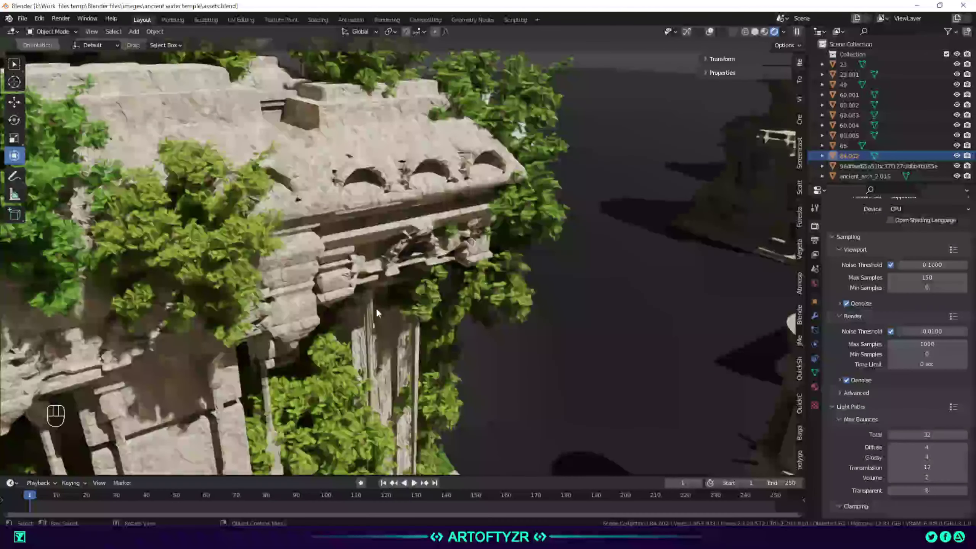
{"action": "scroll", "coordinate": [377, 312], "scroll_direction": "down", "scroll_amount": 7}
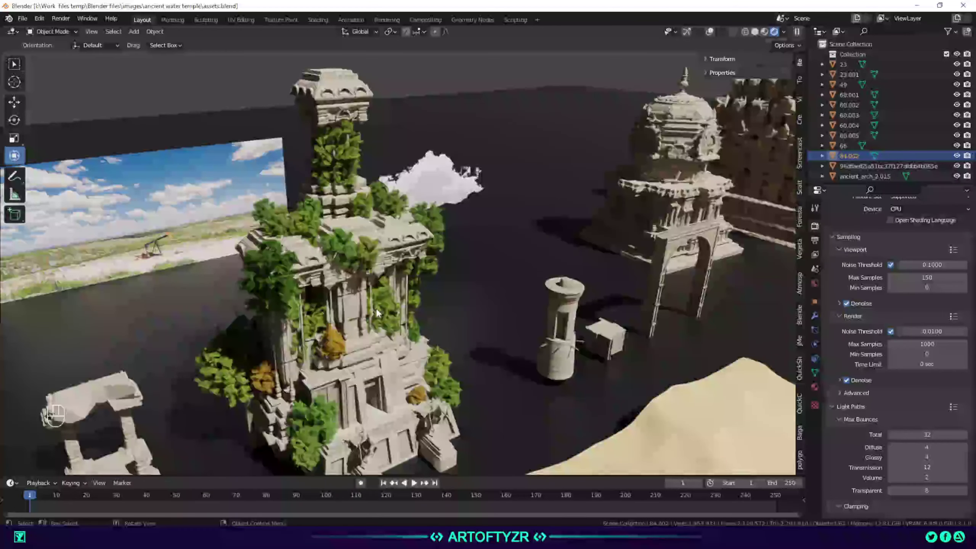
{"action": "scroll", "coordinate": [332, 269], "scroll_direction": "up", "scroll_amount": 3}
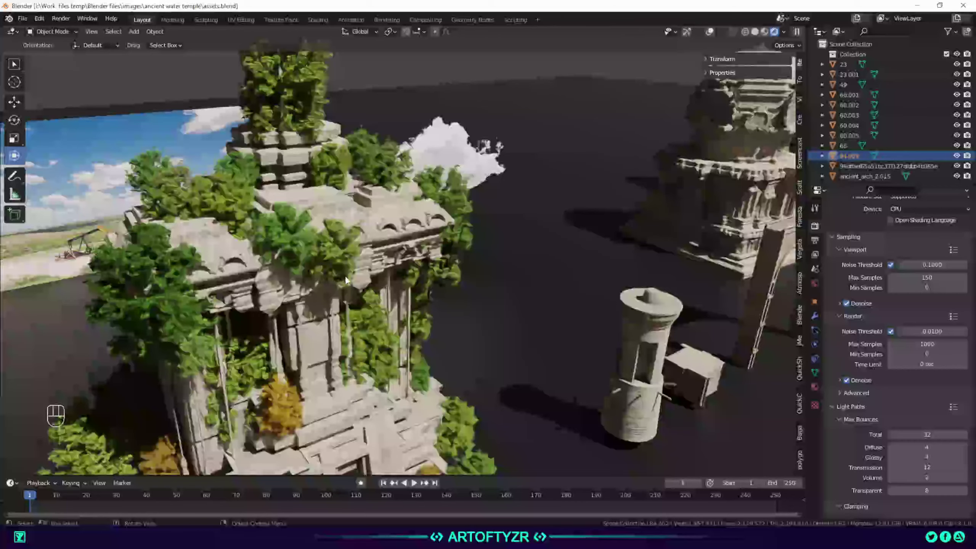
{"action": "scroll", "coordinate": [344, 276], "scroll_direction": "down", "scroll_amount": 3}
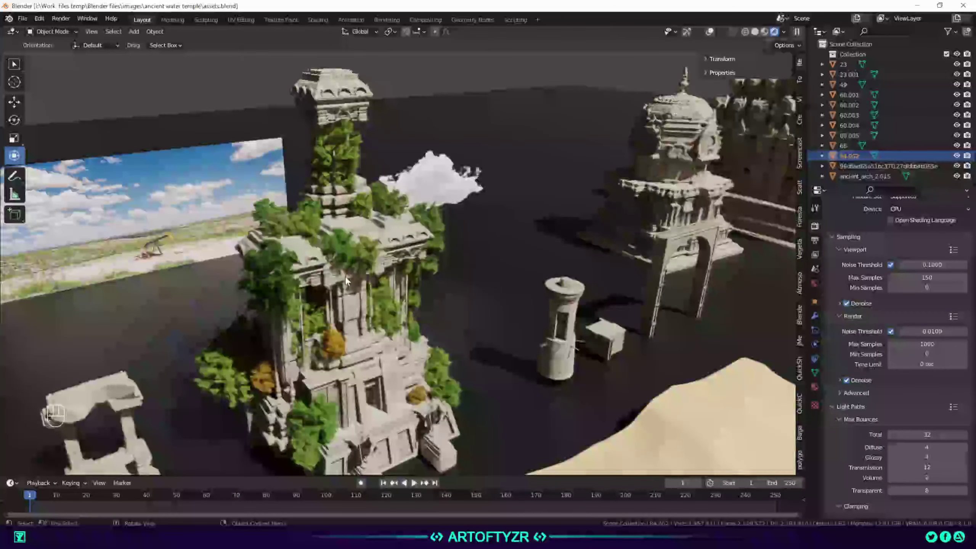
{"action": "middle_click_drag", "start_coordinate": [431, 291], "coordinate": [304, 311], "text": "shift"}
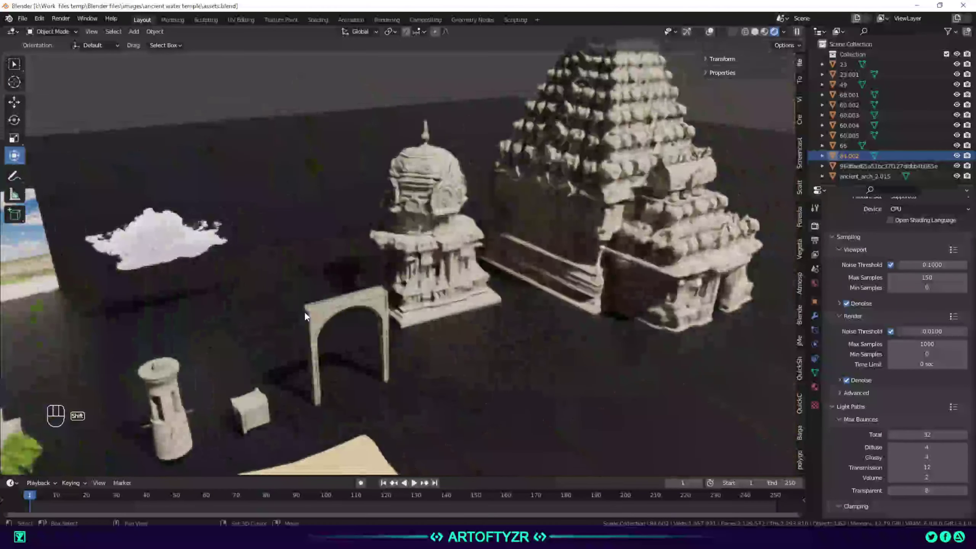
{"action": "scroll", "coordinate": [371, 312], "scroll_direction": "down", "scroll_amount": 2}
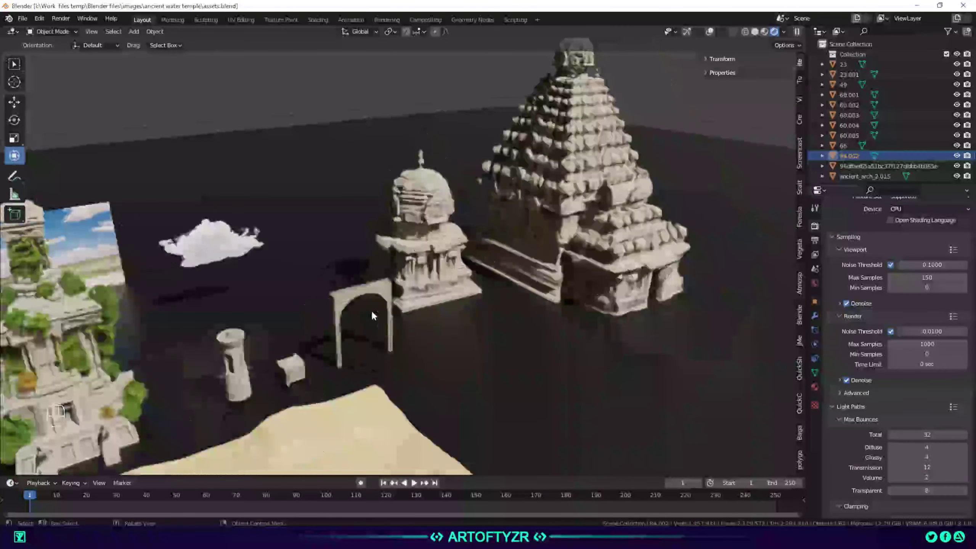
{"action": "middle_click_drag", "start_coordinate": [241, 312], "coordinate": [312, 300]}
{"action": "middle_click_drag", "start_coordinate": [482, 287], "coordinate": [363, 258], "text": "shift"}
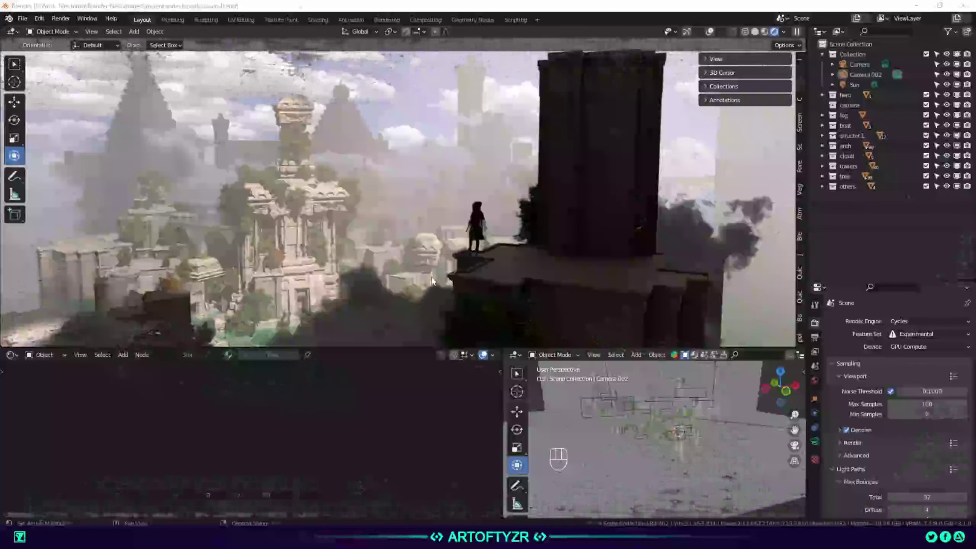
Select the central overgrown tower in the assembled water temple scene and frame it for a closer look.
{"action": "scroll", "coordinate": [422, 280], "scroll_direction": "up", "scroll_amount": 5}
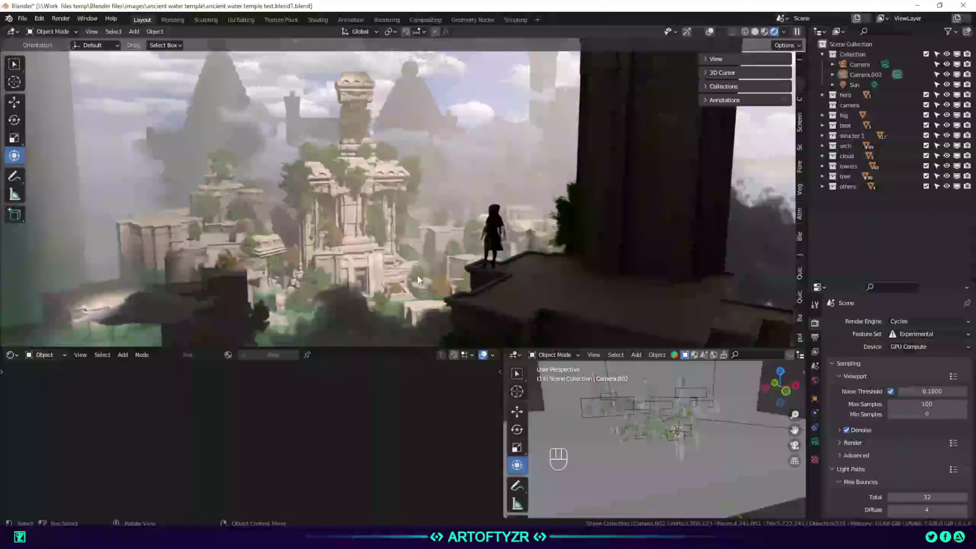
{"action": "scroll", "coordinate": [417, 278], "scroll_direction": "up", "scroll_amount": 4}
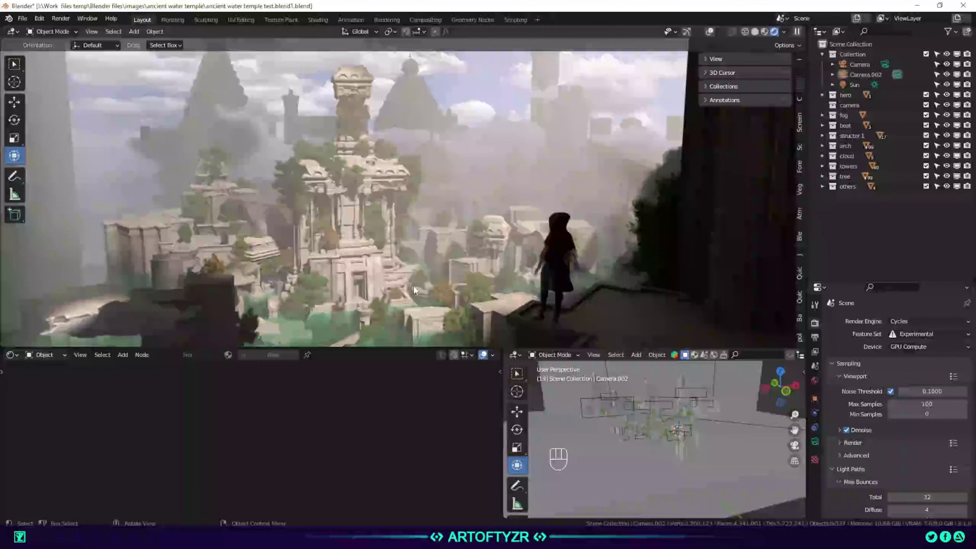
{"action": "scroll", "coordinate": [350, 287], "scroll_direction": "up", "scroll_amount": 3}
{"action": "scroll", "coordinate": [365, 268], "scroll_direction": "up", "scroll_amount": 3}
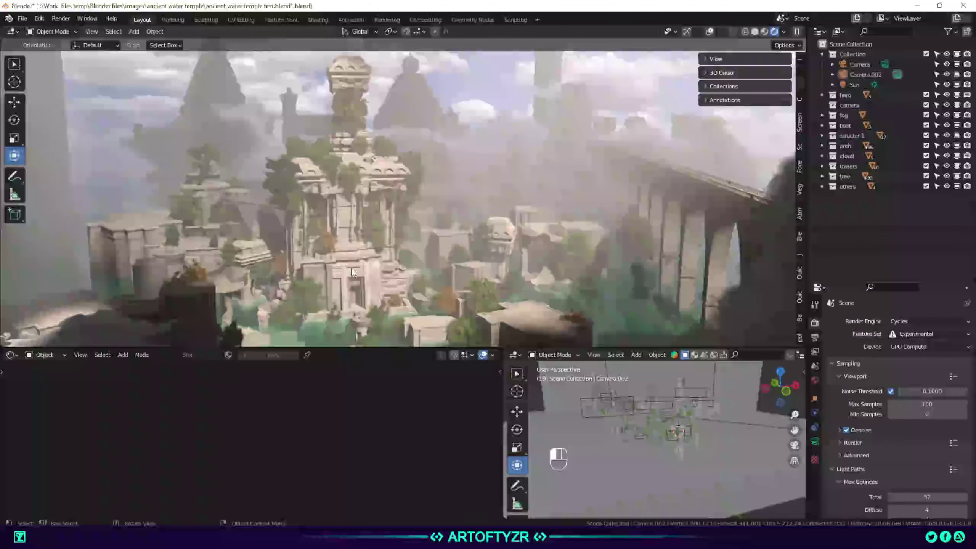
{"action": "left_click", "coordinate": [351, 272]}
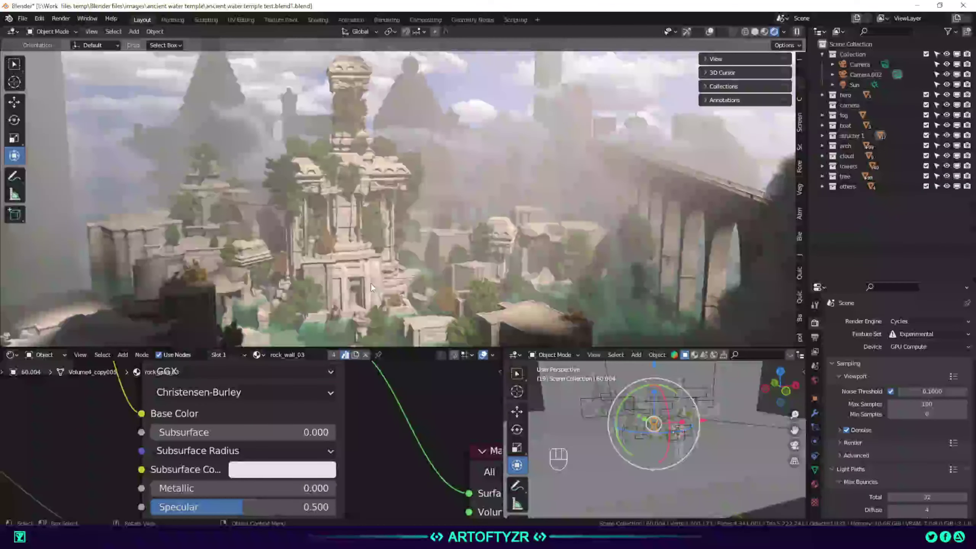
{"action": "key", "text": "KP_Decimal"}
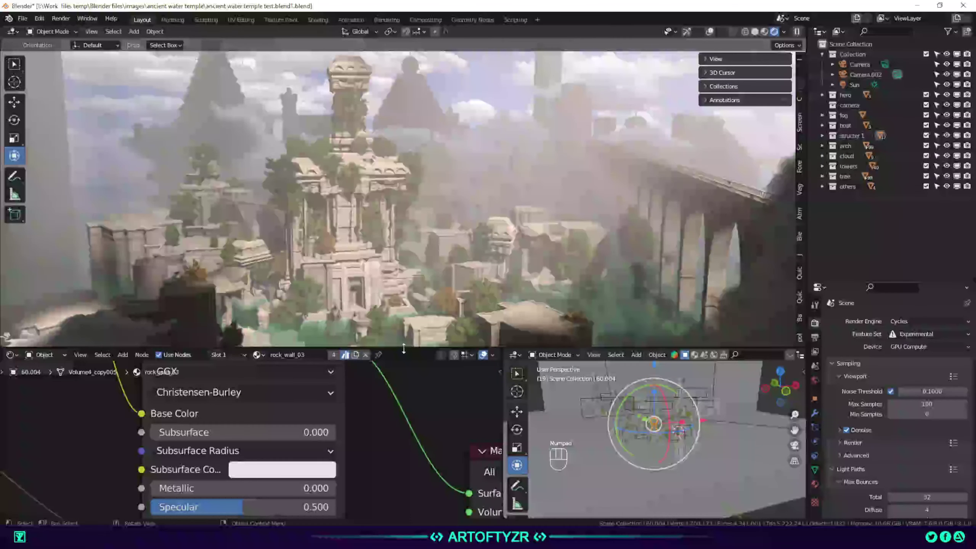
{"action": "scroll", "coordinate": [415, 283], "scroll_direction": "down", "scroll_amount": 1}
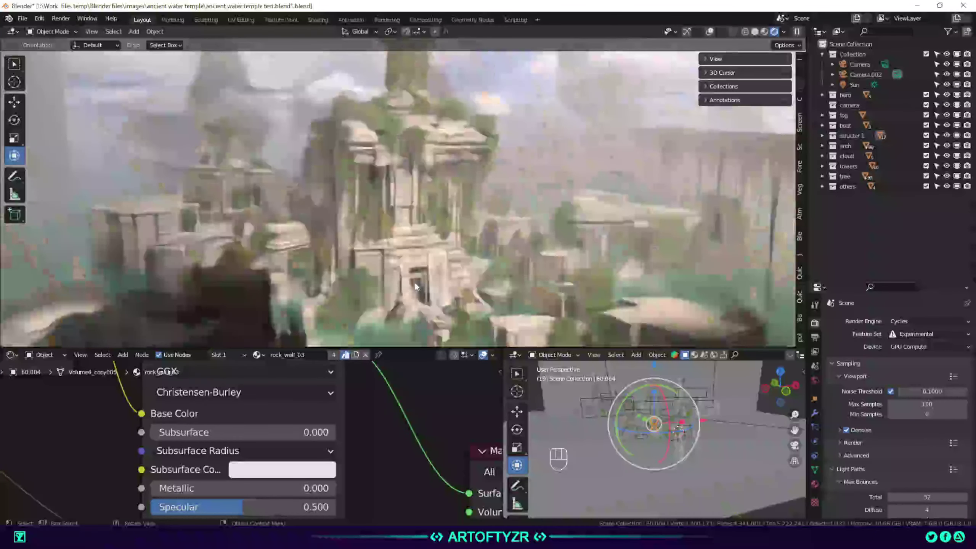
{"action": "scroll", "coordinate": [411, 282], "scroll_direction": "up", "scroll_amount": 6}
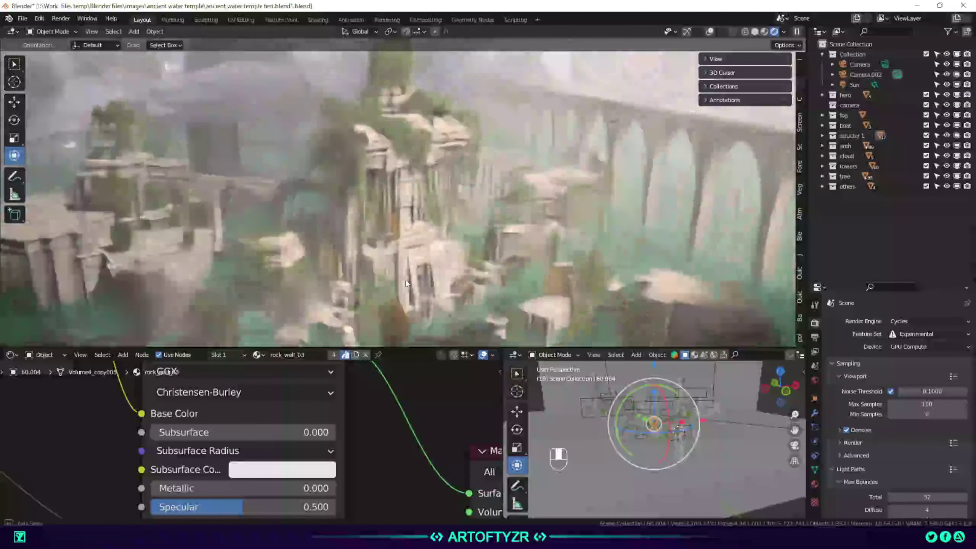
Examine the assembled scene from outside and from water level, including the fog, cloud planes, backdrop, tower and arched bridge.
{"action": "scroll", "coordinate": [407, 283], "scroll_direction": "down", "scroll_amount": 10}
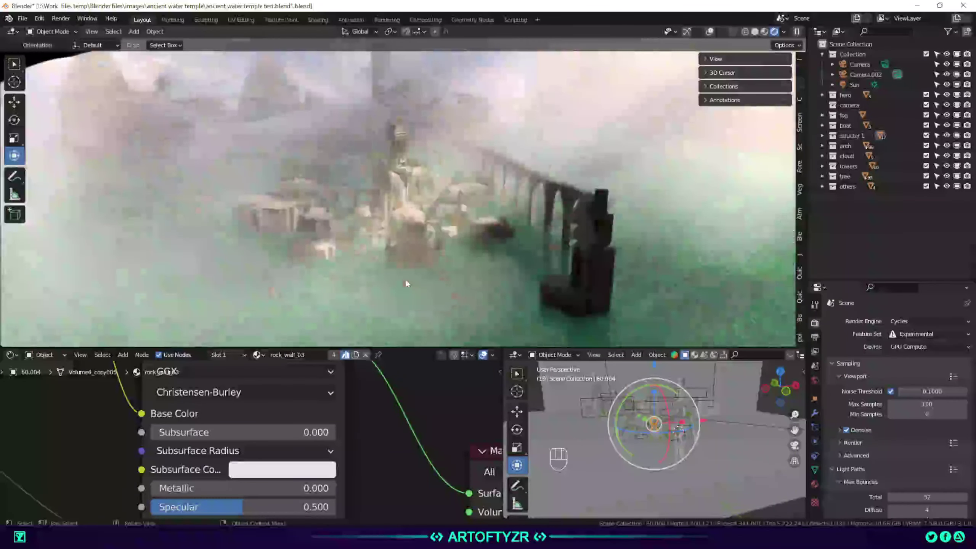
{"action": "scroll", "coordinate": [405, 278], "scroll_direction": "up", "scroll_amount": 8}
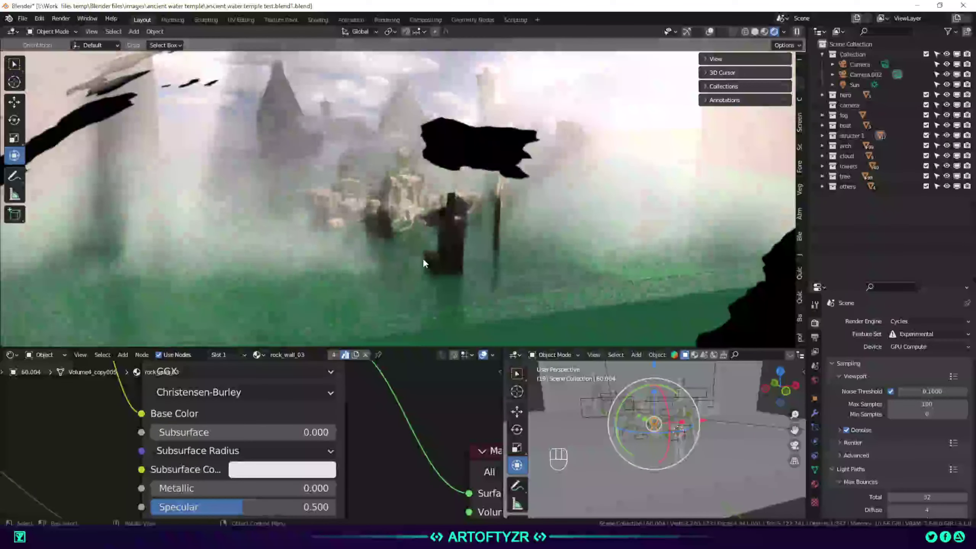
{"action": "scroll", "coordinate": [423, 258], "scroll_direction": "down", "scroll_amount": 10}
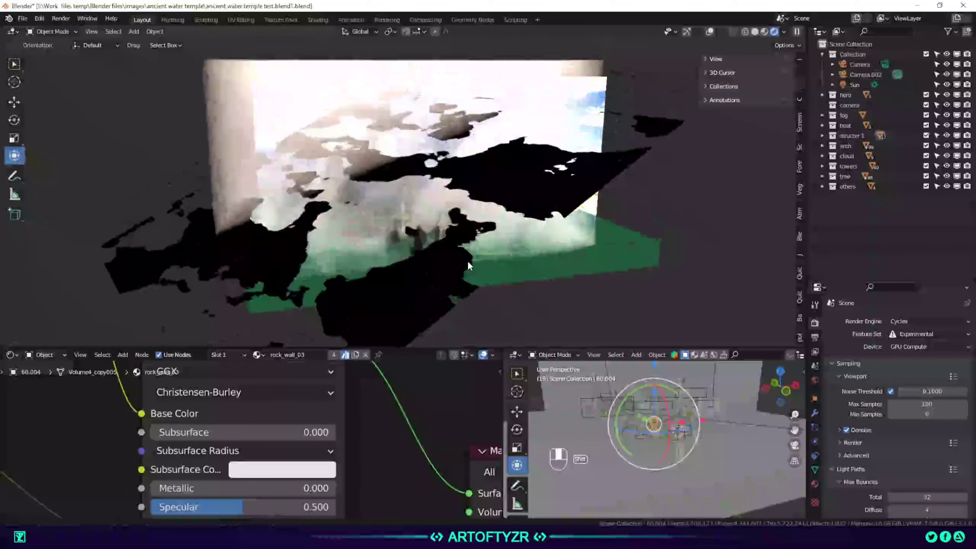
{"action": "scroll", "coordinate": [470, 294], "scroll_direction": "up", "scroll_amount": 5}
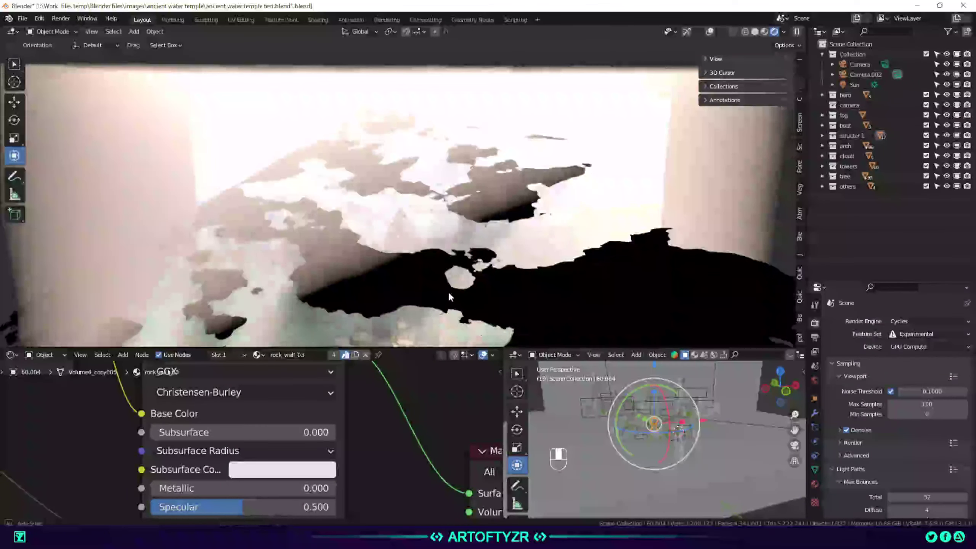
{"action": "middle_click_drag", "start_coordinate": [448, 290], "coordinate": [429, 195]}
{"action": "scroll", "coordinate": [427, 198], "scroll_direction": "up", "scroll_amount": 8}
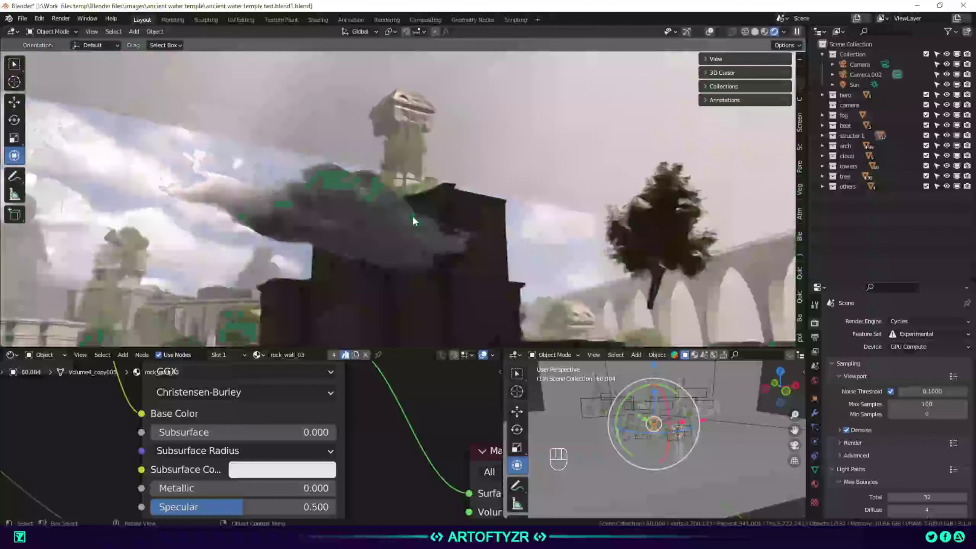
{"action": "scroll", "coordinate": [412, 216], "scroll_direction": "up", "scroll_amount": 2}
{"action": "middle_click_drag", "start_coordinate": [424, 208], "coordinate": [375, 219], "text": "shift"}
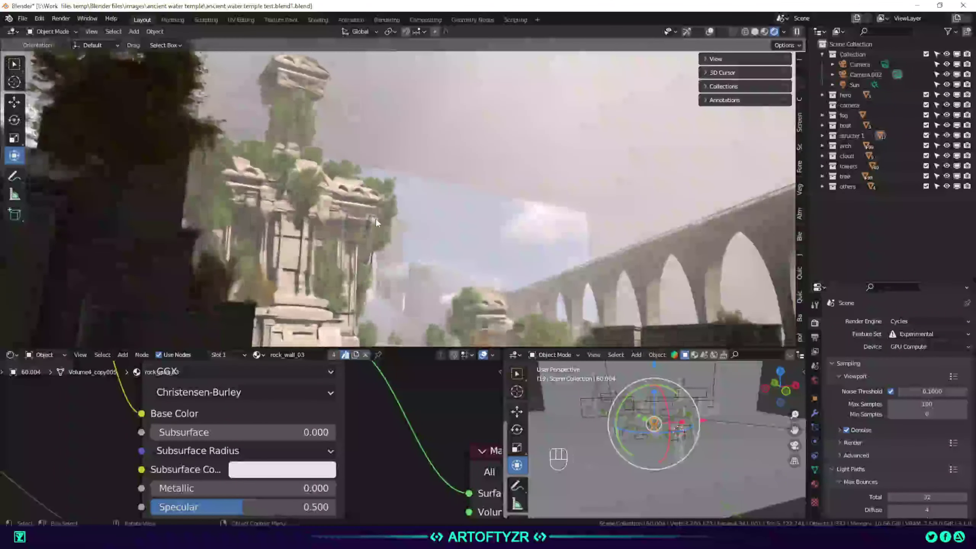
{"action": "middle_click_drag", "start_coordinate": [393, 184], "coordinate": [346, 122]}
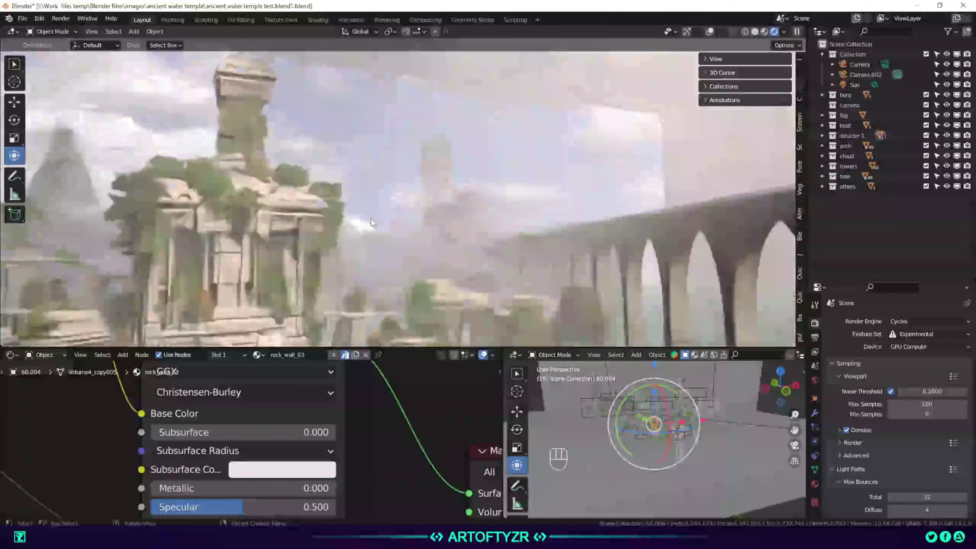
{"action": "middle_click_drag", "start_coordinate": [340, 222], "coordinate": [390, 171], "text": "shift"}
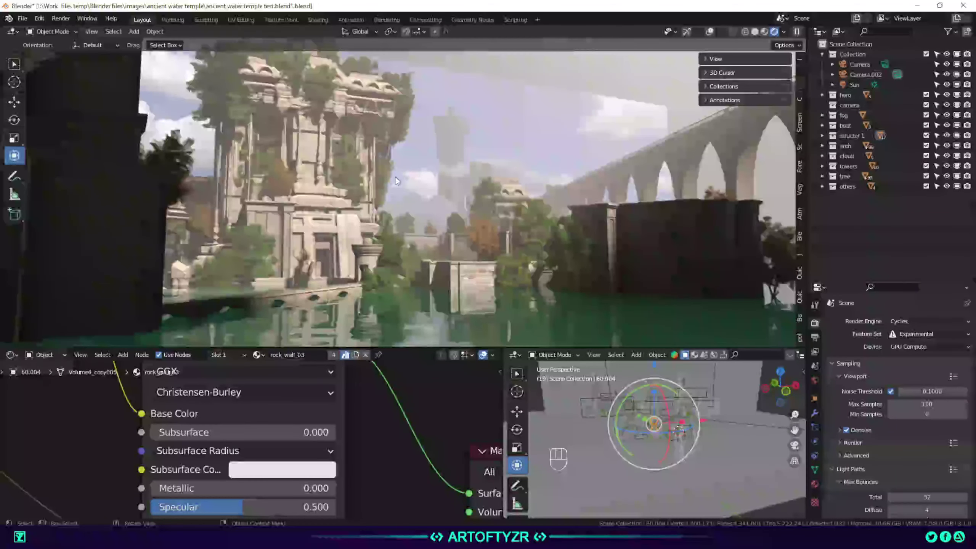
{"action": "scroll", "coordinate": [396, 177], "scroll_direction": "down", "scroll_amount": 2}
{"action": "mouse_move", "coordinate": [395, 123]}
{"action": "middle_mouse_down", "text": "shift"}
{"action": "mouse_move", "coordinate": [387, 204]}
{"action": "mouse_move", "coordinate": [385, 113]}
{"action": "middle_mouse_up", "text": "shift"}
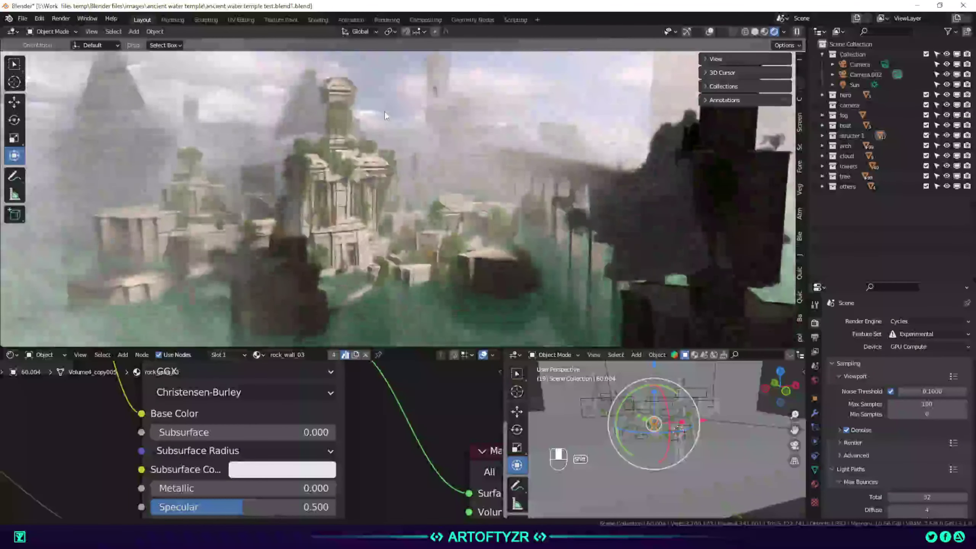
Select the Sun light and show the gizmos in the rendered viewport.
{"action": "left_click", "coordinate": [853, 85]}
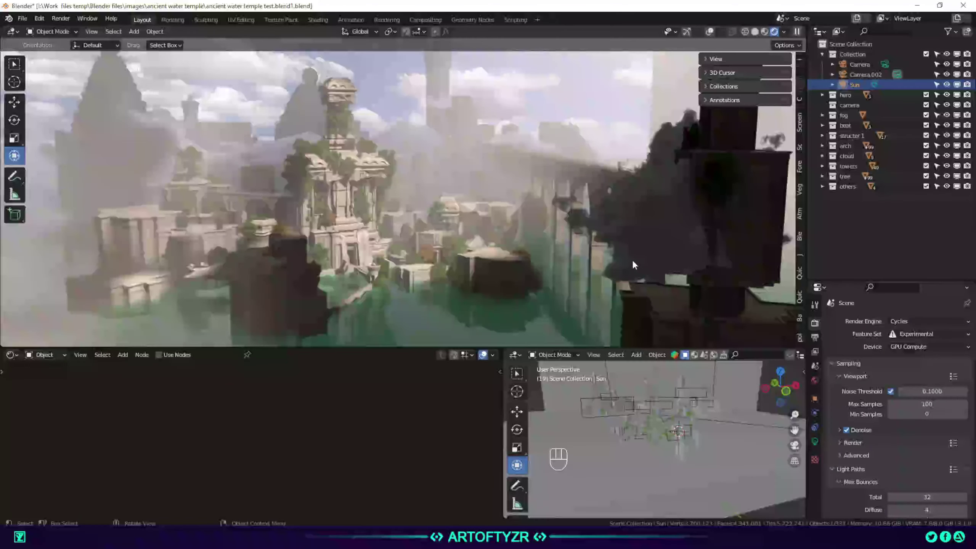
{"action": "left_click", "coordinate": [711, 31]}
{"action": "left_click", "coordinate": [687, 30]}
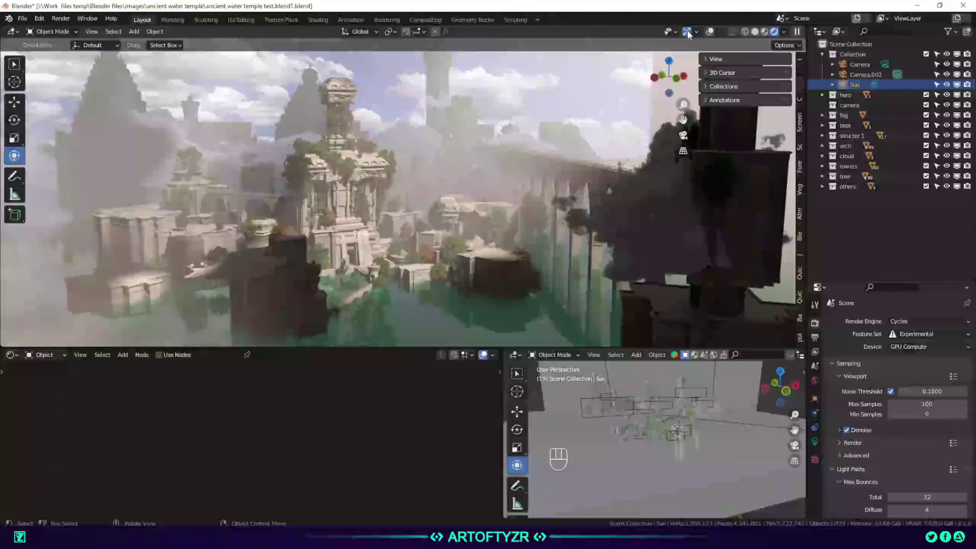
Hide the rendered viewport's gizmos and rotate the Sun light to illuminate the foreground cloud and pillar, leaving the distant temples in shade.
{"action": "left_click", "coordinate": [687, 30]}
{"action": "scroll", "coordinate": [656, 433], "scroll_direction": "down", "scroll_amount": 2}
{"action": "scroll", "coordinate": [659, 432], "scroll_direction": "up", "scroll_amount": 3}
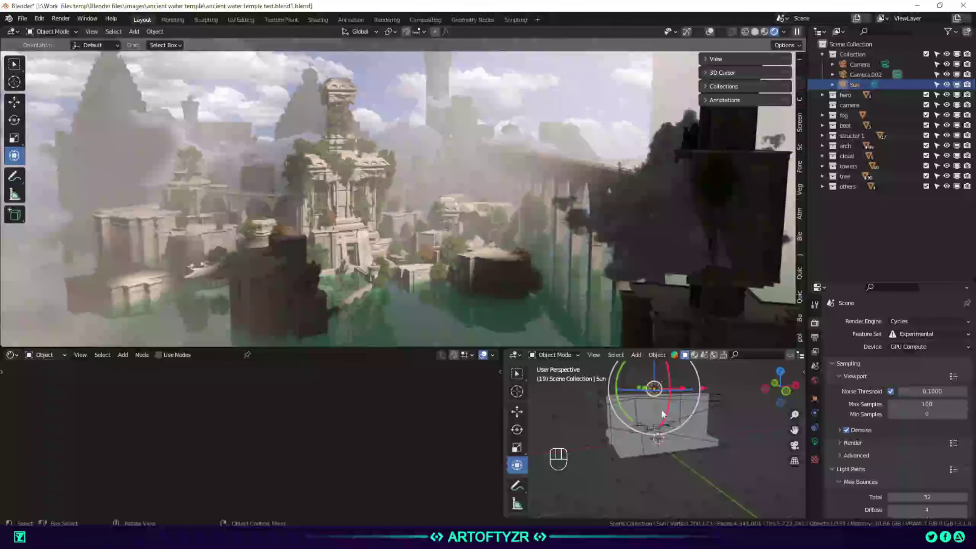
{"action": "middle_click_drag", "start_coordinate": [666, 399], "coordinate": [657, 430], "text": "shift"}
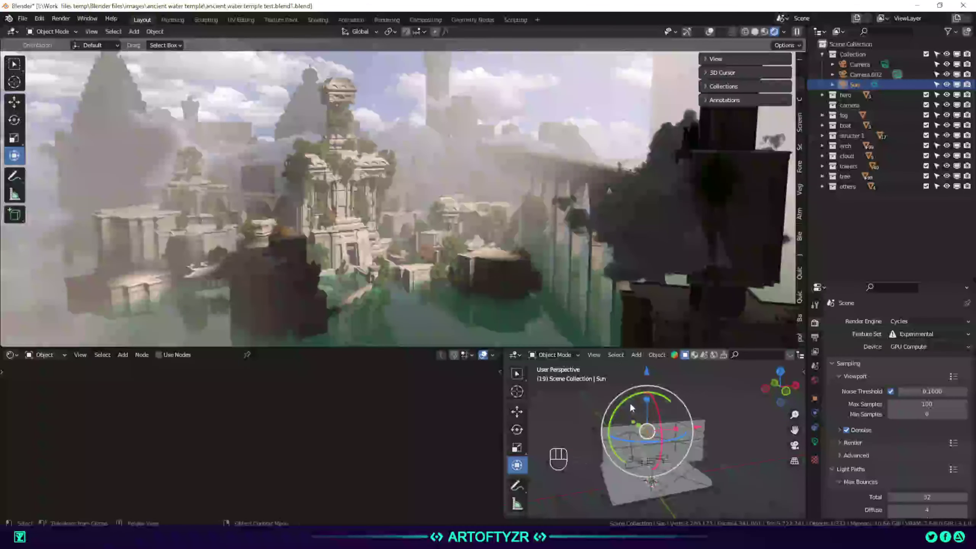
{"action": "left_click_drag", "start_coordinate": [673, 441], "coordinate": [638, 438]}
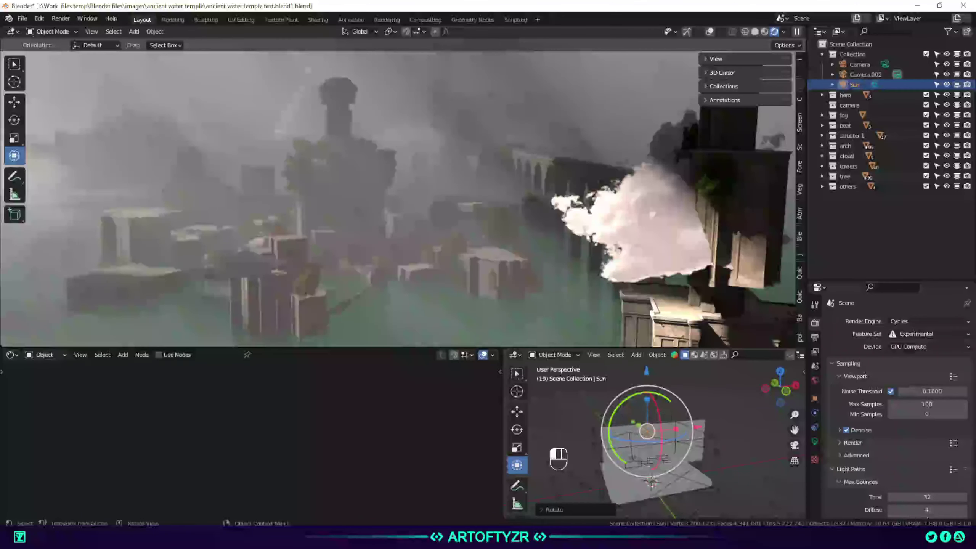
{"action": "left_click_drag", "start_coordinate": [612, 439], "coordinate": [608, 426]}
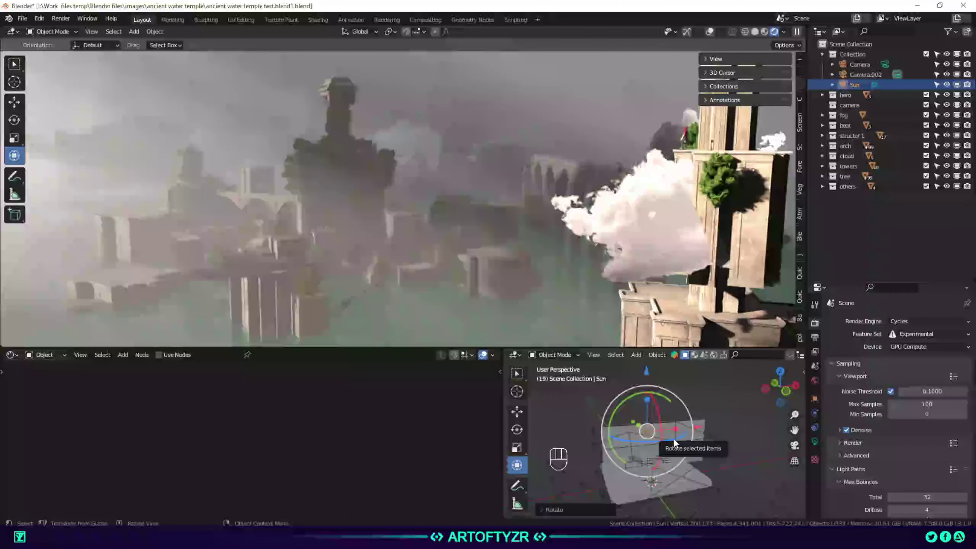
Rotate the Sun further around several axes until its light grazes only the tops of the foggy temple buildings.
{"action": "left_click_drag", "start_coordinate": [672, 441], "coordinate": [641, 442]}
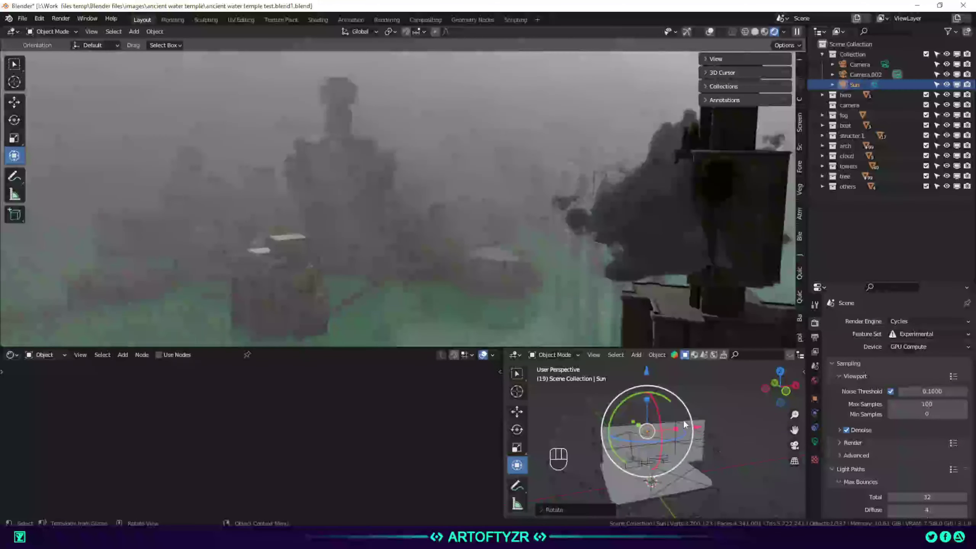
{"action": "left_click_drag", "start_coordinate": [668, 402], "coordinate": [642, 446]}
{"action": "left_click_drag", "start_coordinate": [635, 446], "coordinate": [809, 441]}
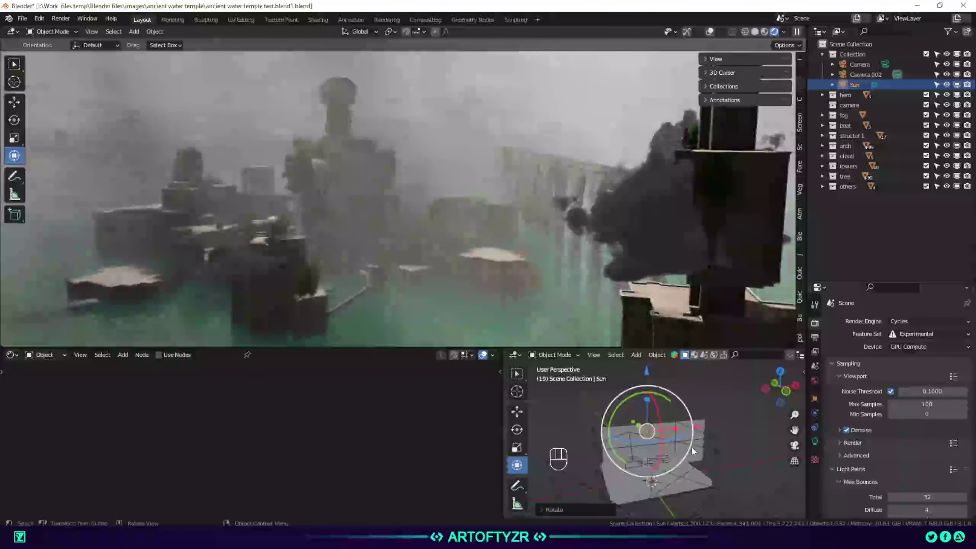
{"action": "left_click_drag", "start_coordinate": [678, 435], "coordinate": [710, 443]}
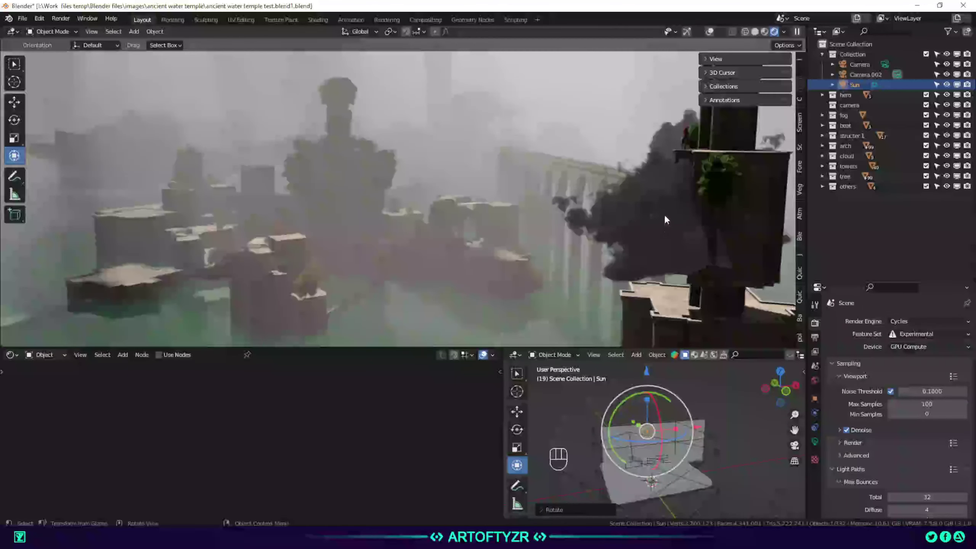
Frame the hooded figure on the ledge and rotate the Sun to backlight the figure as a silhouette against pale fog.
{"action": "middle_click_drag", "start_coordinate": [664, 215], "coordinate": [641, 244], "text": "shift"}
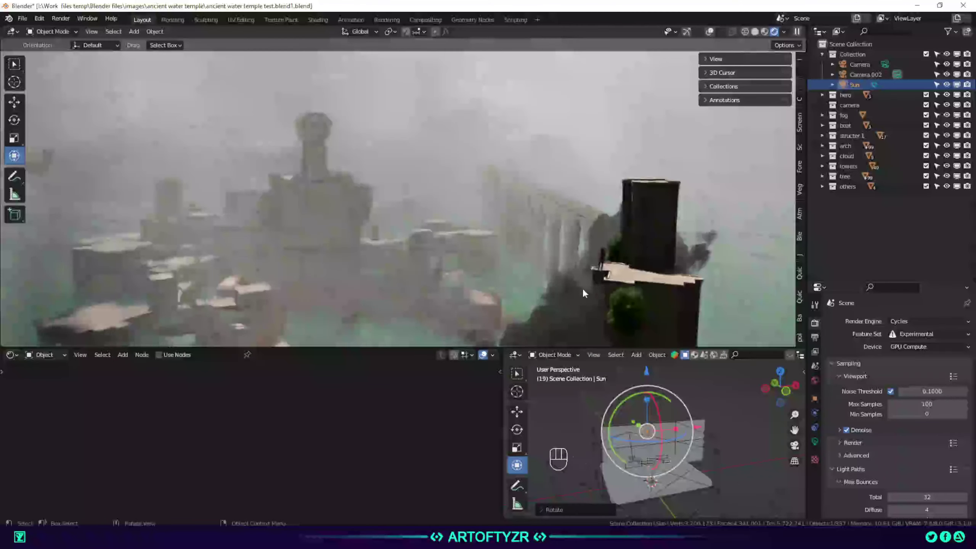
{"action": "scroll", "coordinate": [582, 292], "scroll_direction": "up", "scroll_amount": 3}
{"action": "middle_click_drag", "start_coordinate": [588, 297], "coordinate": [582, 294]}
{"action": "middle_click_drag", "start_coordinate": [408, 269], "coordinate": [387, 246], "text": "shift"}
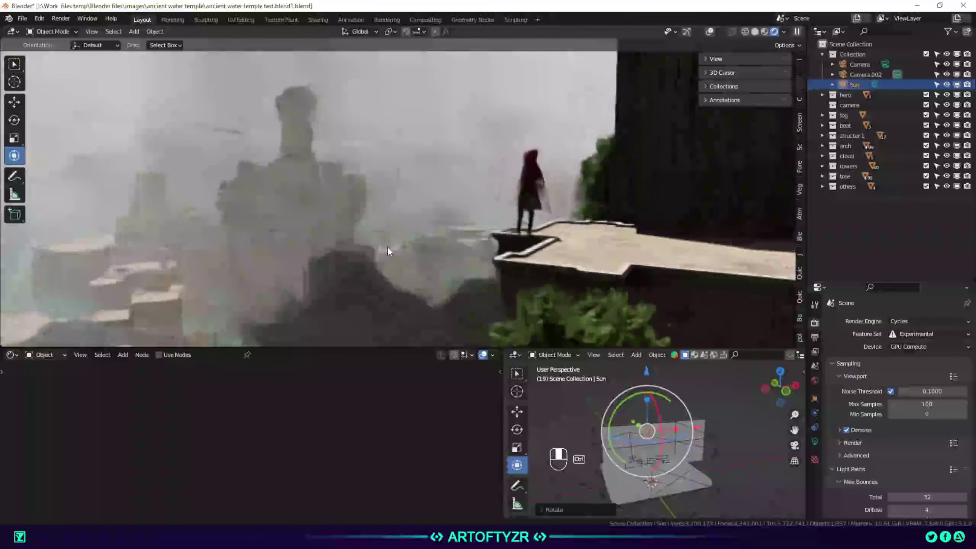
{"action": "left_click_drag", "start_coordinate": [671, 439], "coordinate": [634, 433]}
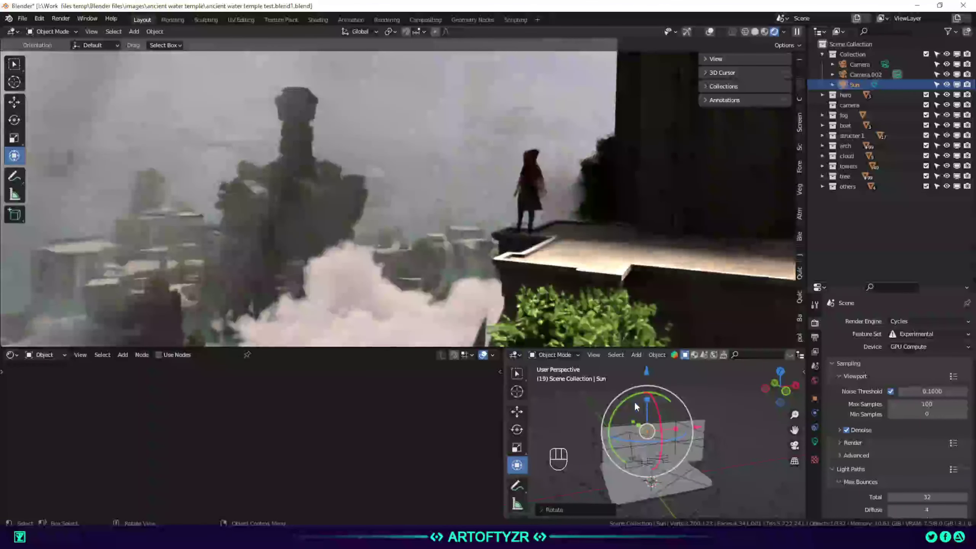
{"action": "left_click_drag", "start_coordinate": [628, 399], "coordinate": [620, 452]}
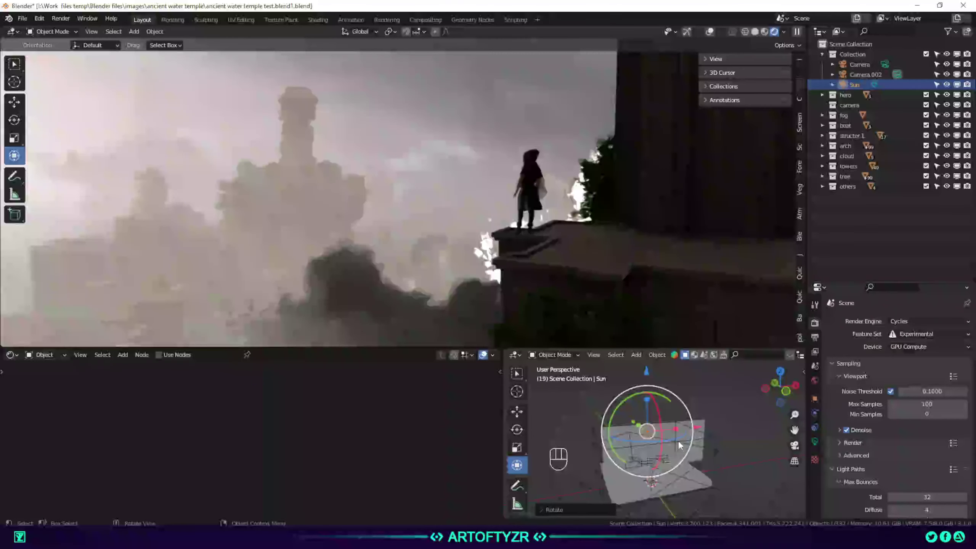
Try further Sun rotations around the Z and Y axes on the figure's ledge, ending with a dark, night-like scene.
{"action": "scroll", "coordinate": [669, 448], "scroll_direction": "up", "scroll_amount": 2}
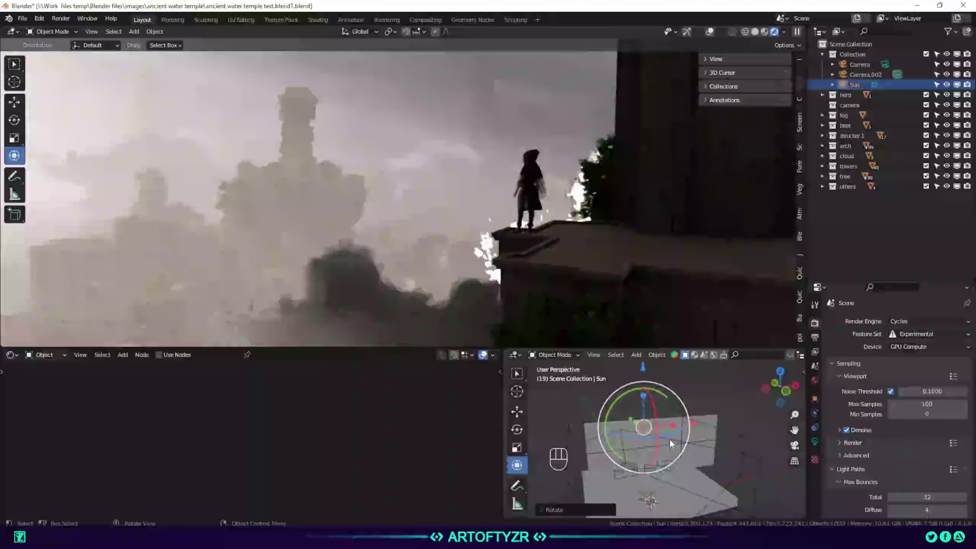
{"action": "left_click_drag", "start_coordinate": [669, 436], "coordinate": [601, 442]}
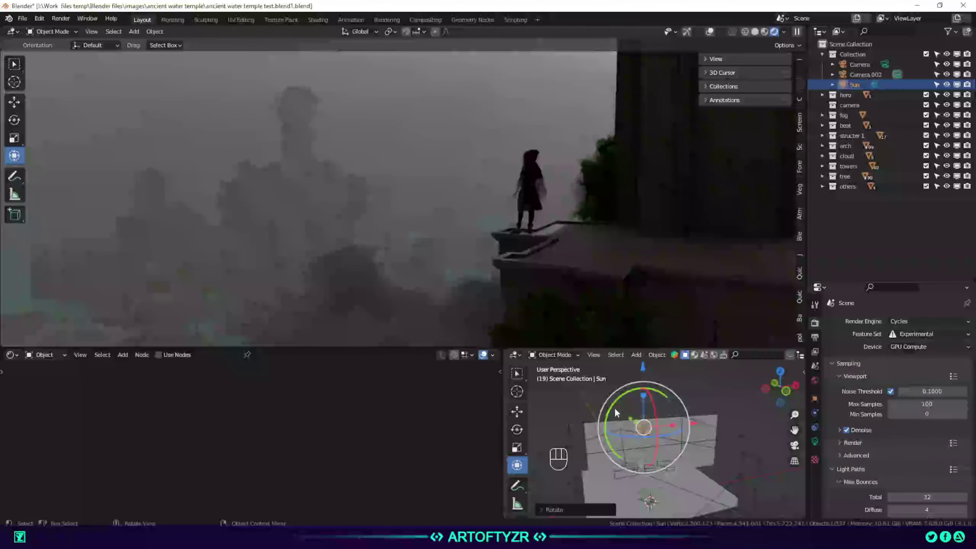
{"action": "left_click_drag", "start_coordinate": [615, 408], "coordinate": [615, 444]}
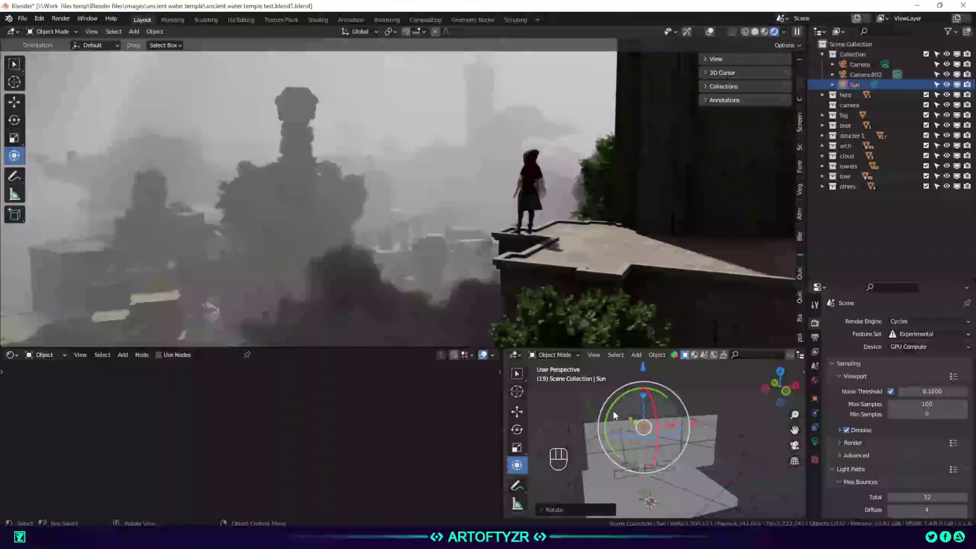
{"action": "left_click_drag", "start_coordinate": [612, 414], "coordinate": [686, 479]}
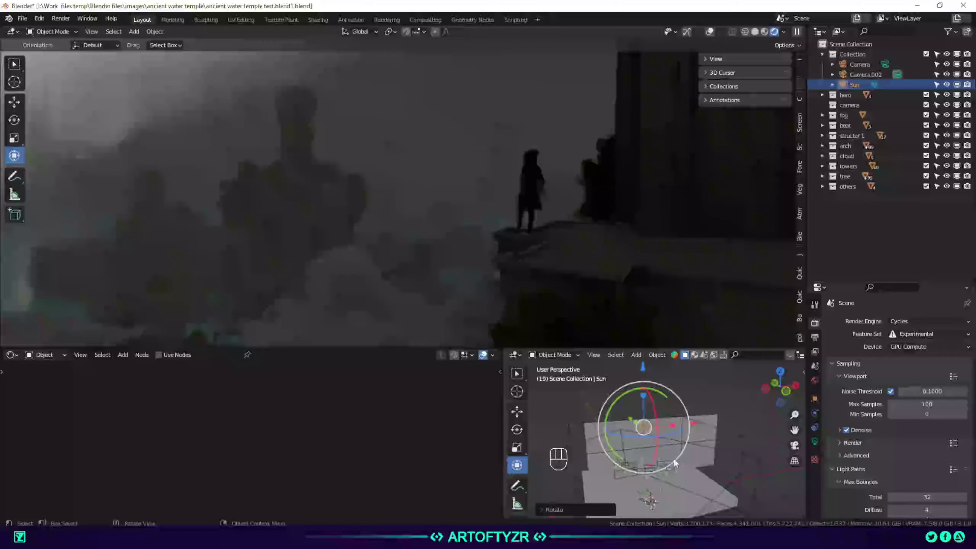
Shift the Sun along the X axis and rotate it to try low-angle light on the foreground cloud and pillar.
{"action": "scroll", "coordinate": [658, 453], "scroll_direction": "up", "scroll_amount": 5}
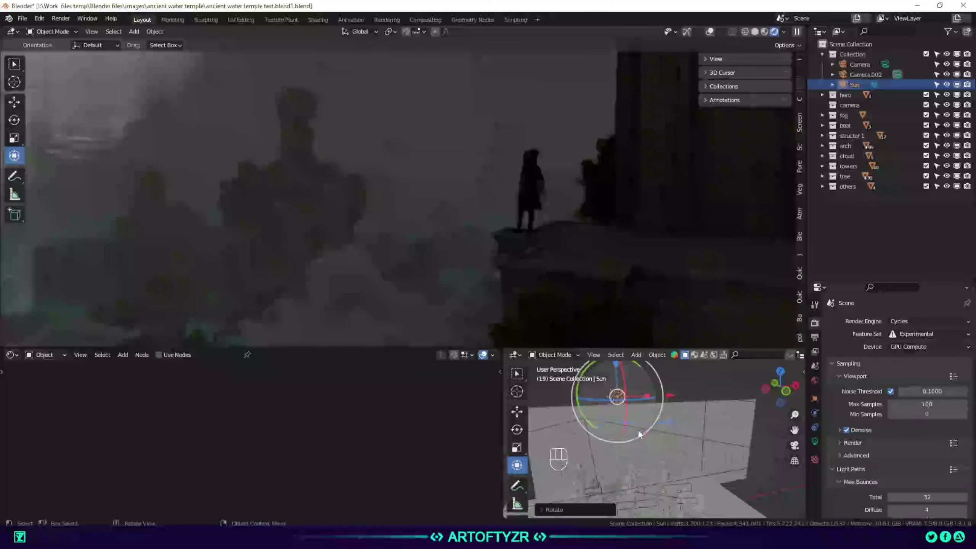
{"action": "left_click_drag", "start_coordinate": [669, 395], "coordinate": [650, 388]}
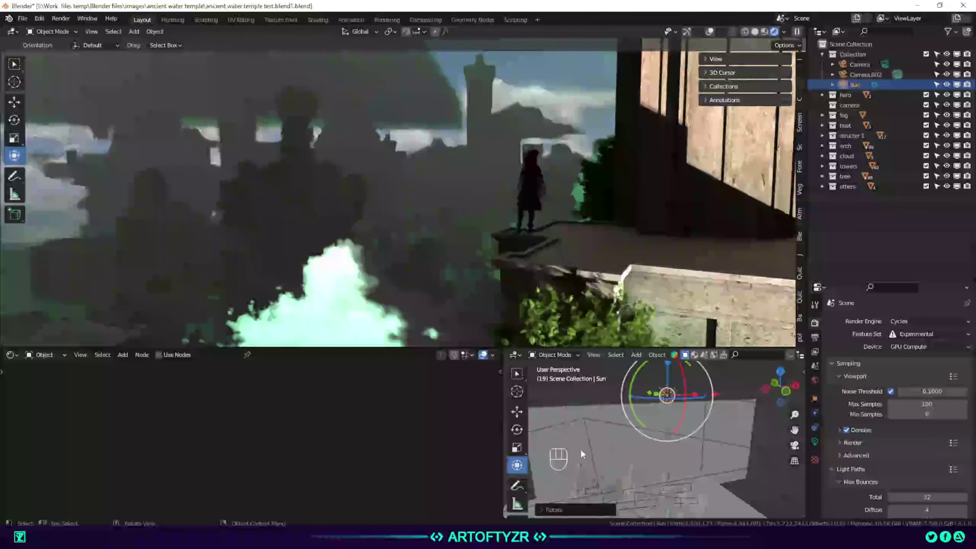
{"action": "left_click_drag", "start_coordinate": [651, 399], "coordinate": [667, 515]}
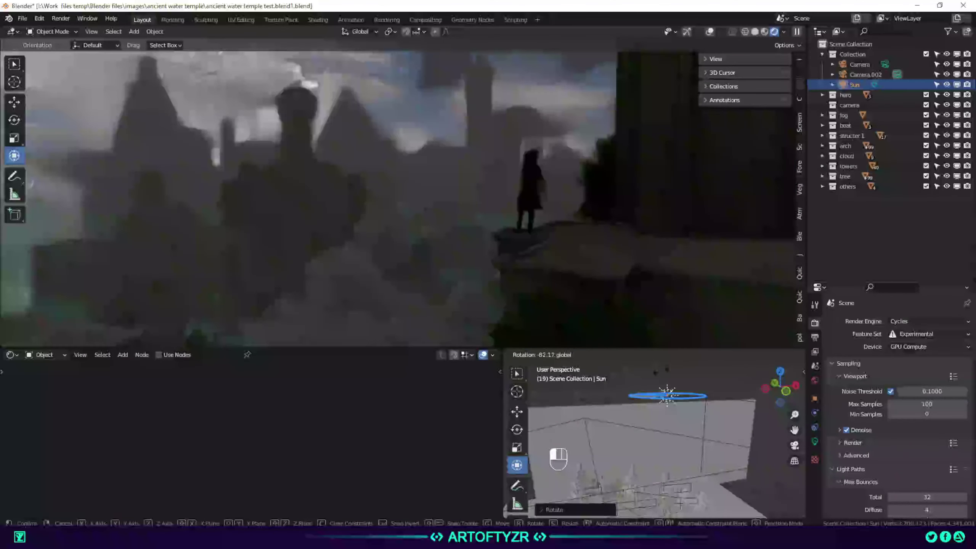
{"action": "left_click_drag", "start_coordinate": [661, 371], "coordinate": [744, 395]}
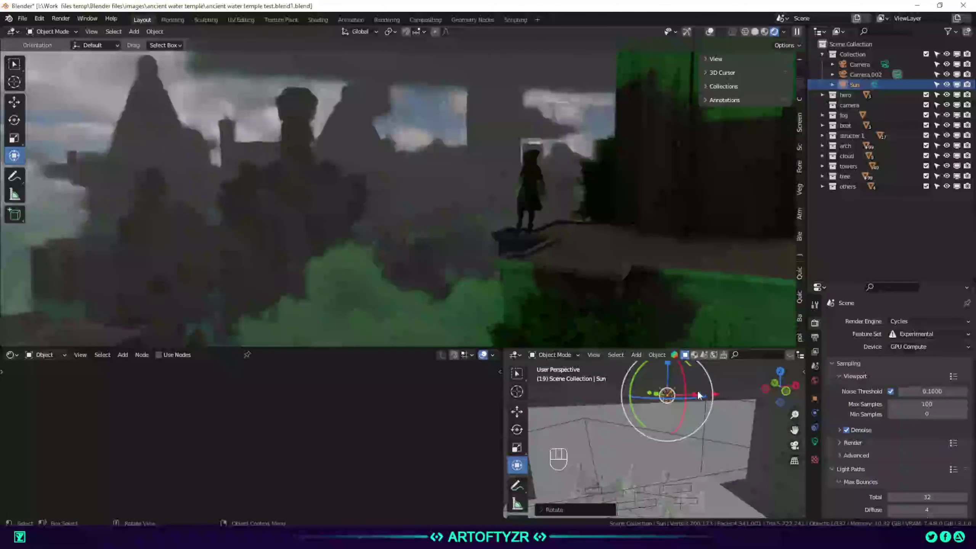
Rotate the Sun around the Y and Z axes to brighten the sky and distant temples and light the wall behind the figure.
{"action": "left_click_drag", "start_coordinate": [635, 371], "coordinate": [638, 410]}
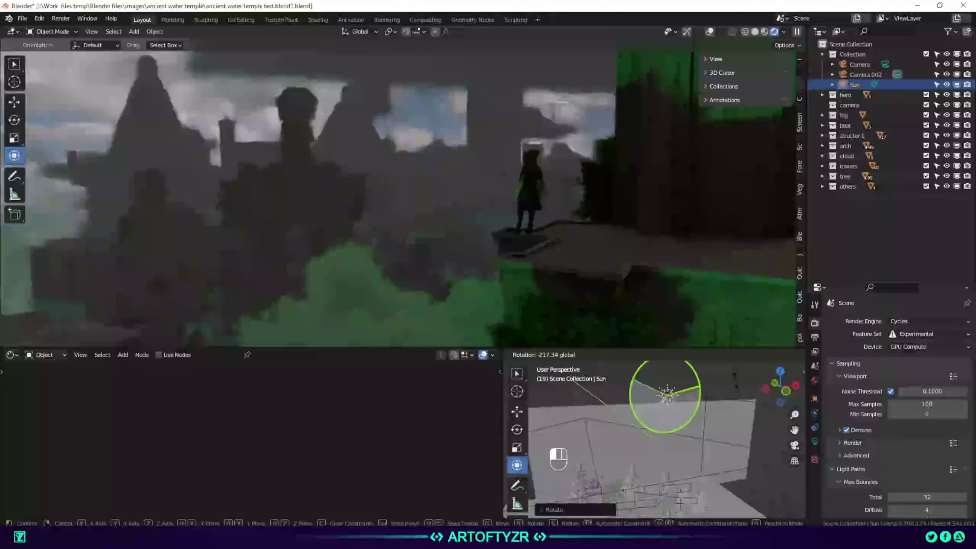
{"action": "left_click_drag", "start_coordinate": [711, 388], "coordinate": [728, 415]}
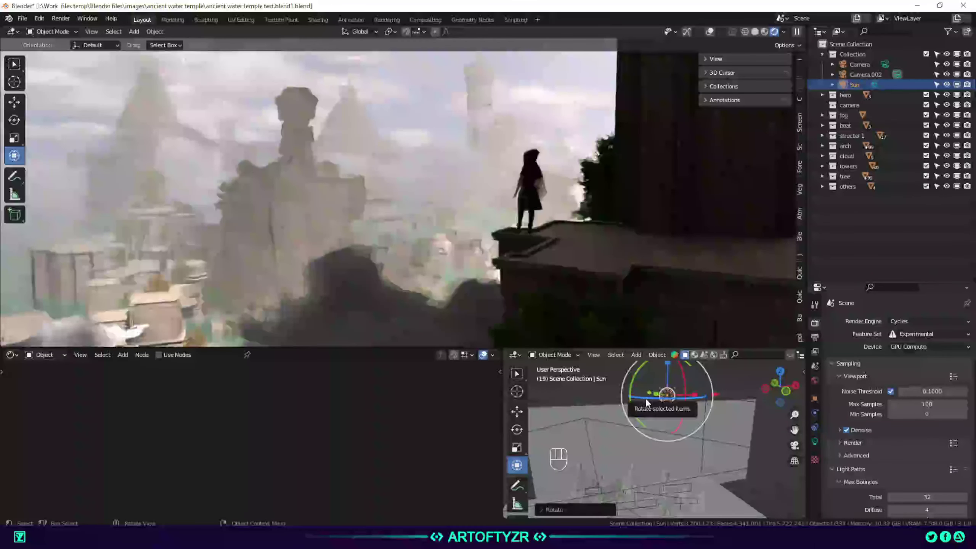
{"action": "left_click_drag", "start_coordinate": [659, 398], "coordinate": [689, 398]}
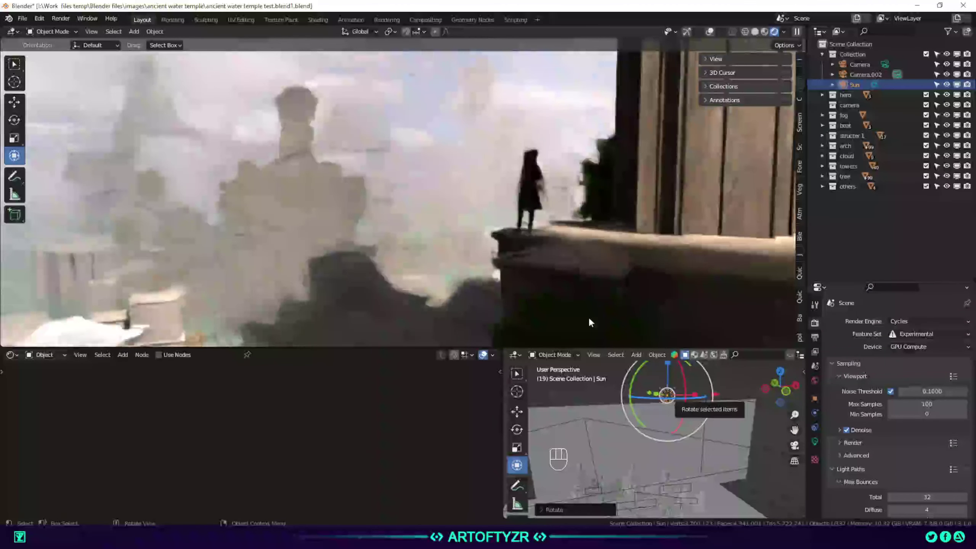